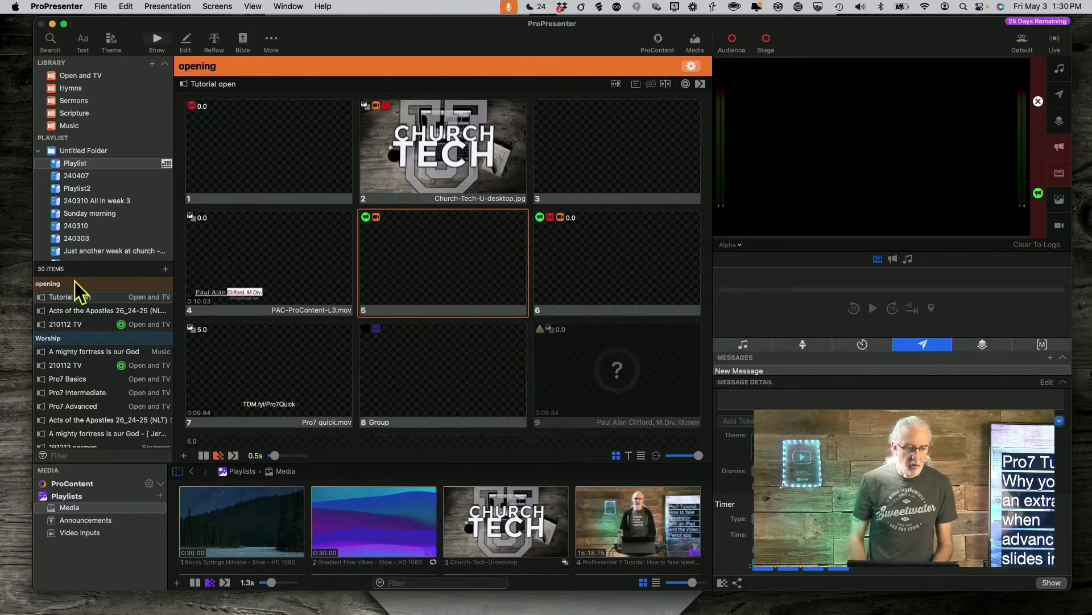
Open 'A mighty fortress is our God' and send slides 3, 4, 5, 6 and 8 live in turn.
click(68, 351)
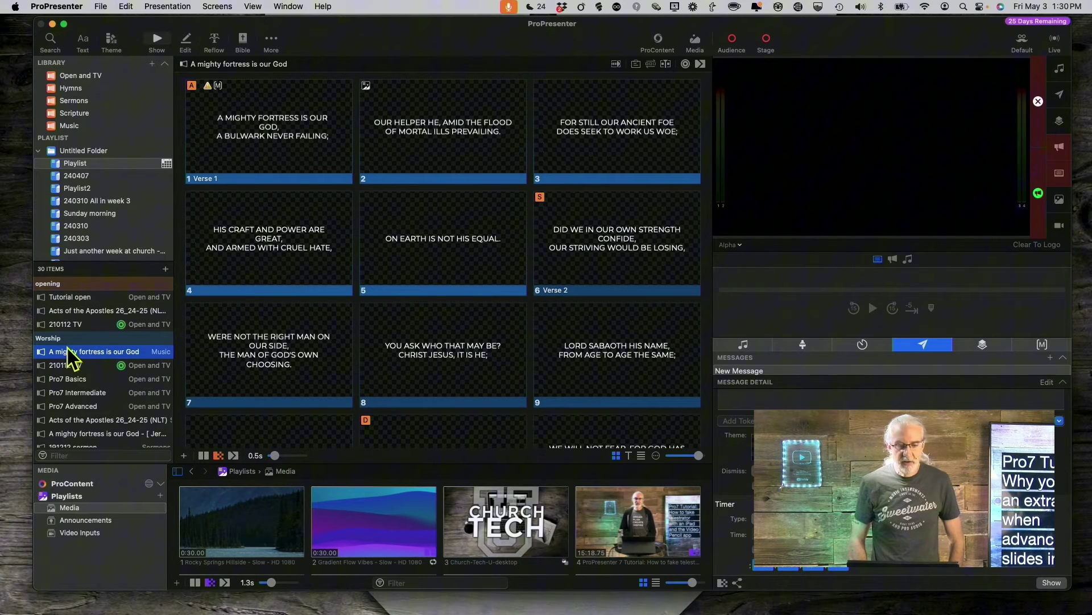
click(589, 157)
click(289, 229)
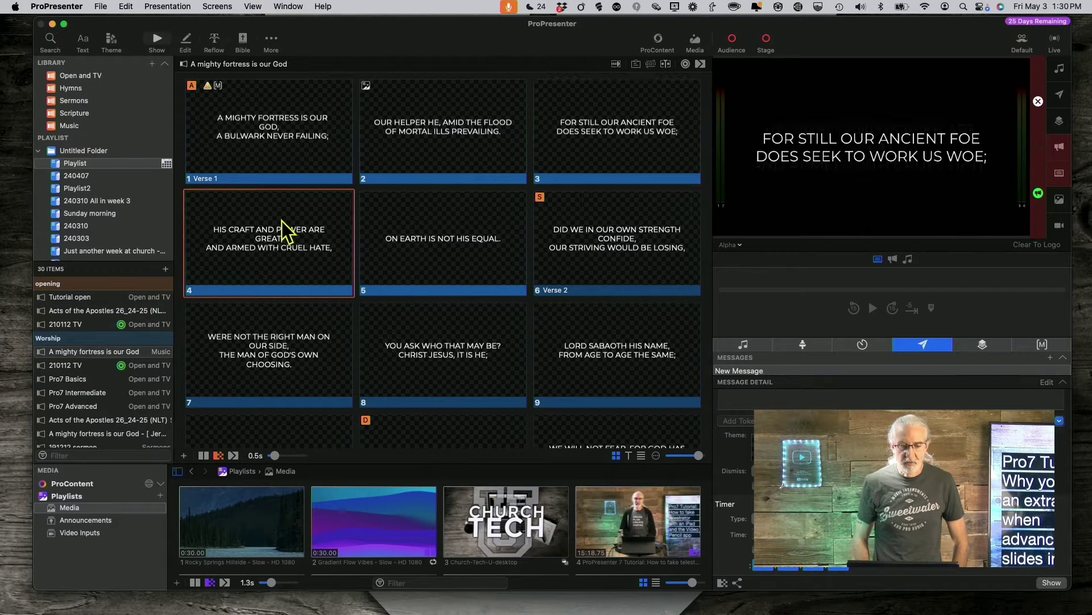
click(453, 247)
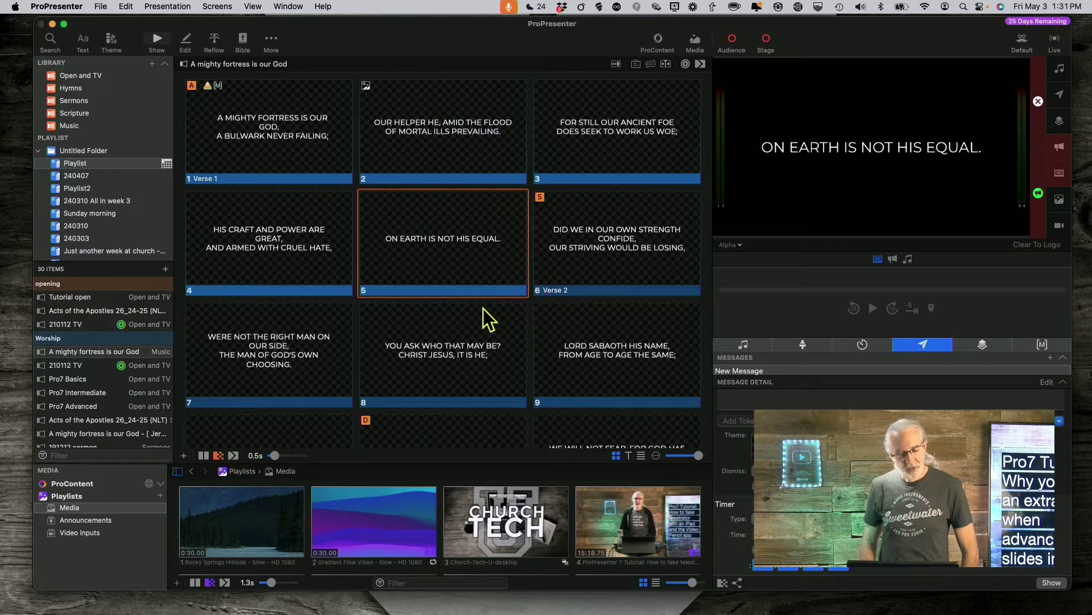
click(574, 256)
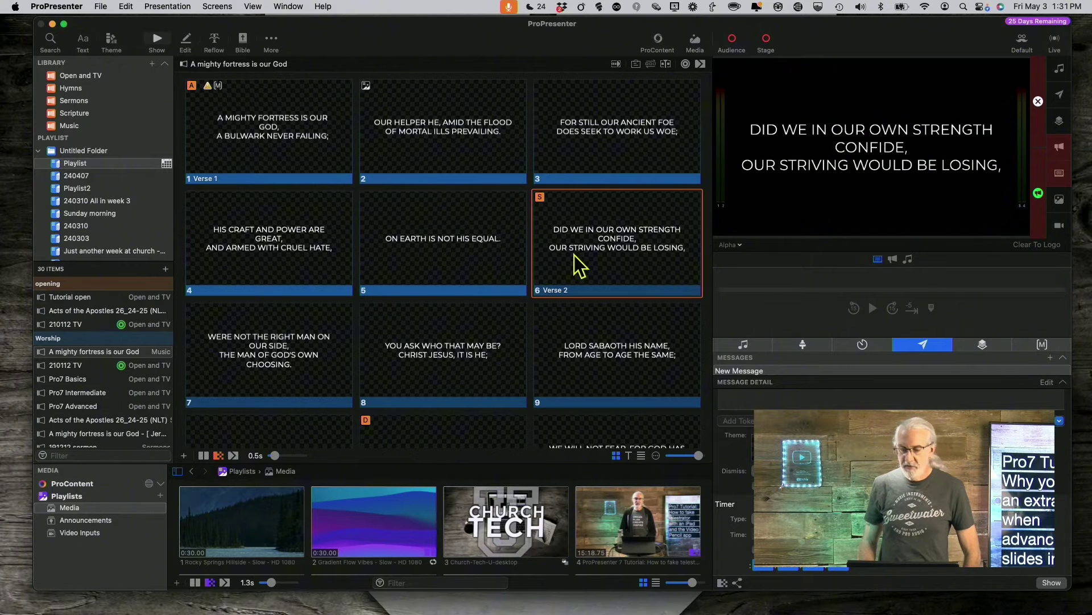
click(447, 327)
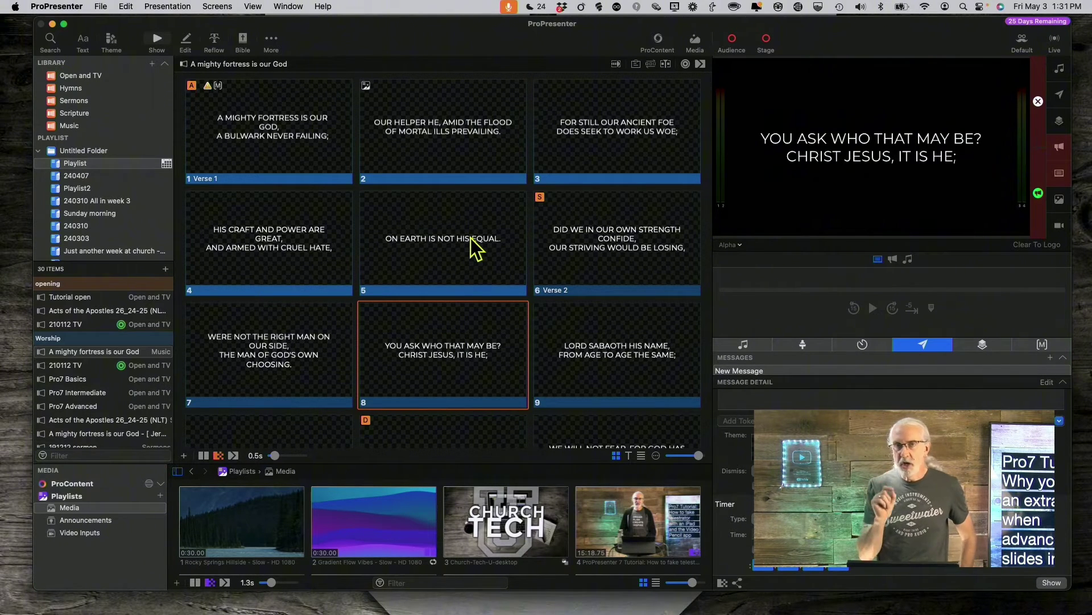
Give slide 5's lyric text box a Cut build-in that starts on click, then return to the slides.
right_click(468, 238)
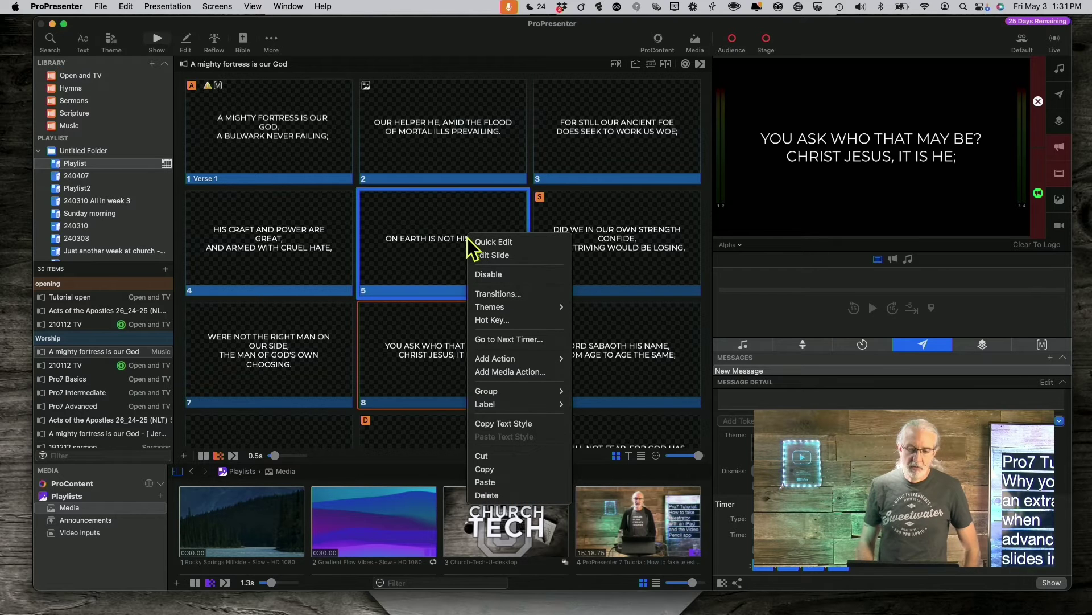
click(493, 255)
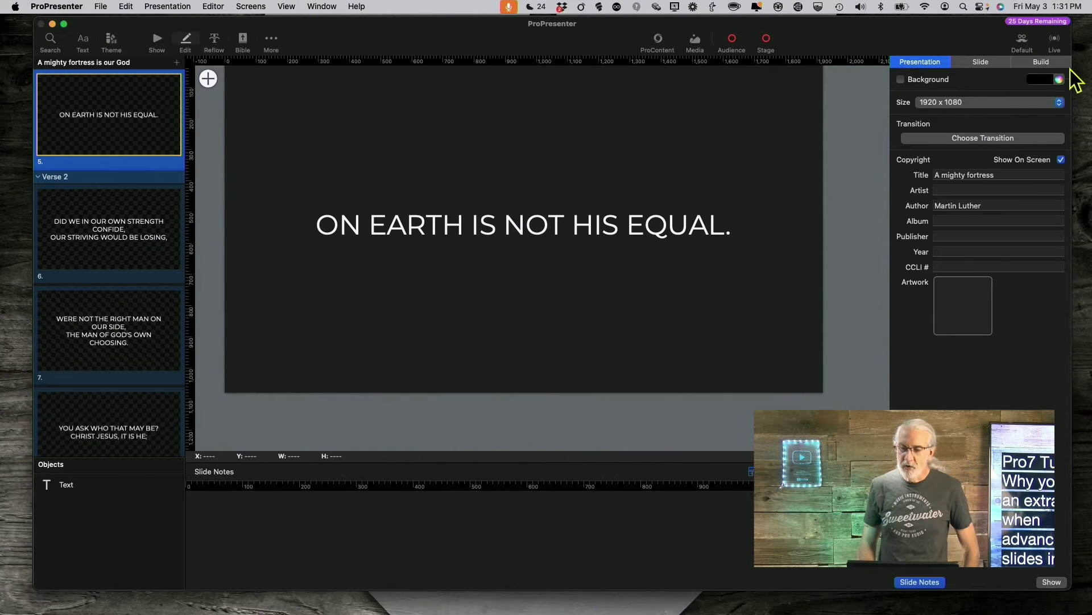
click(1042, 62)
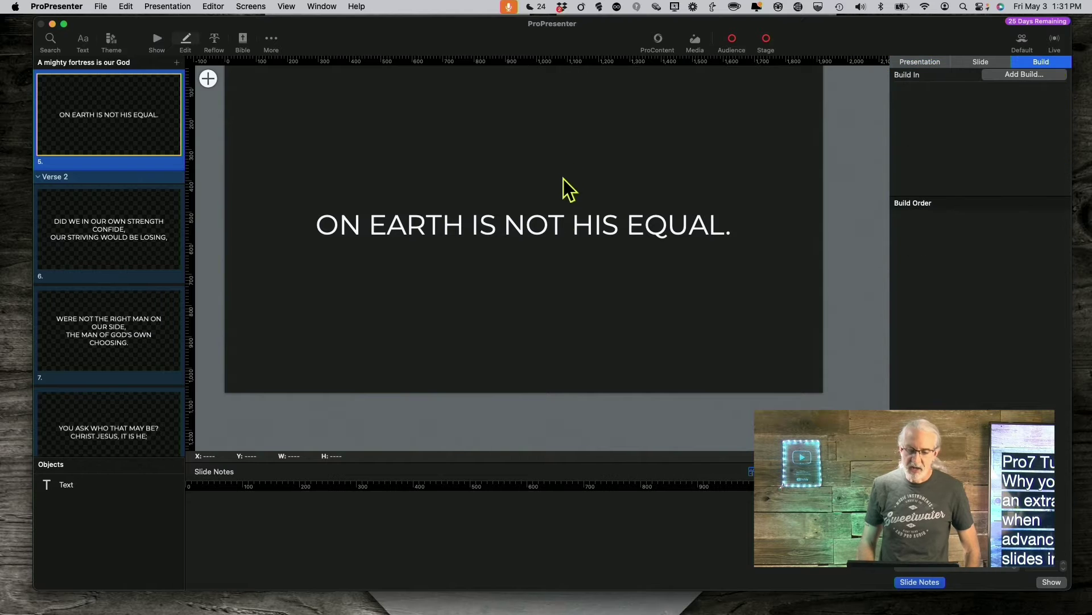
click(561, 210)
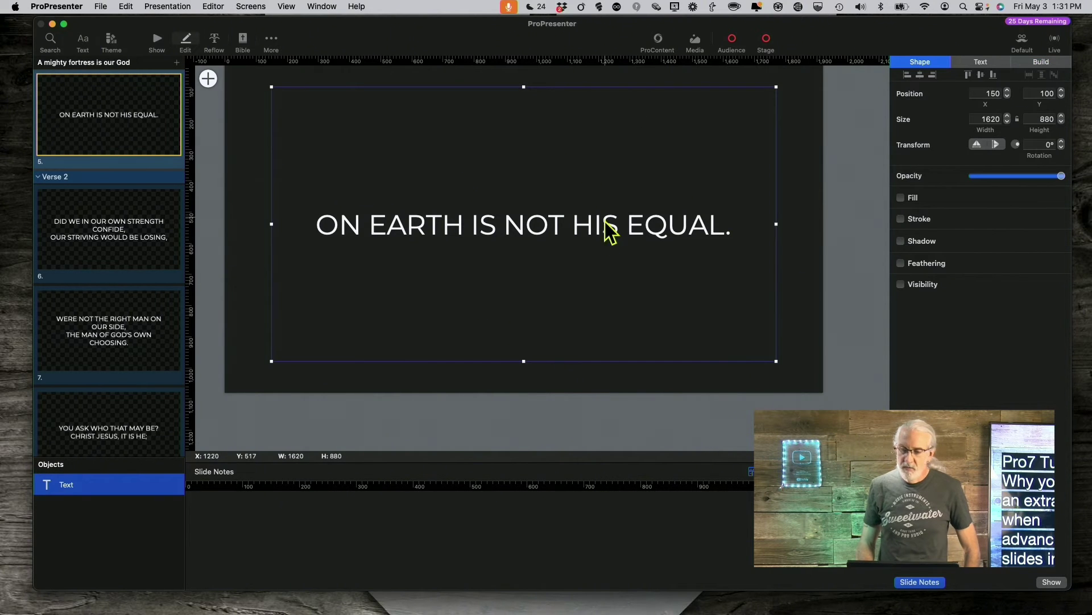
click(1050, 61)
click(1027, 74)
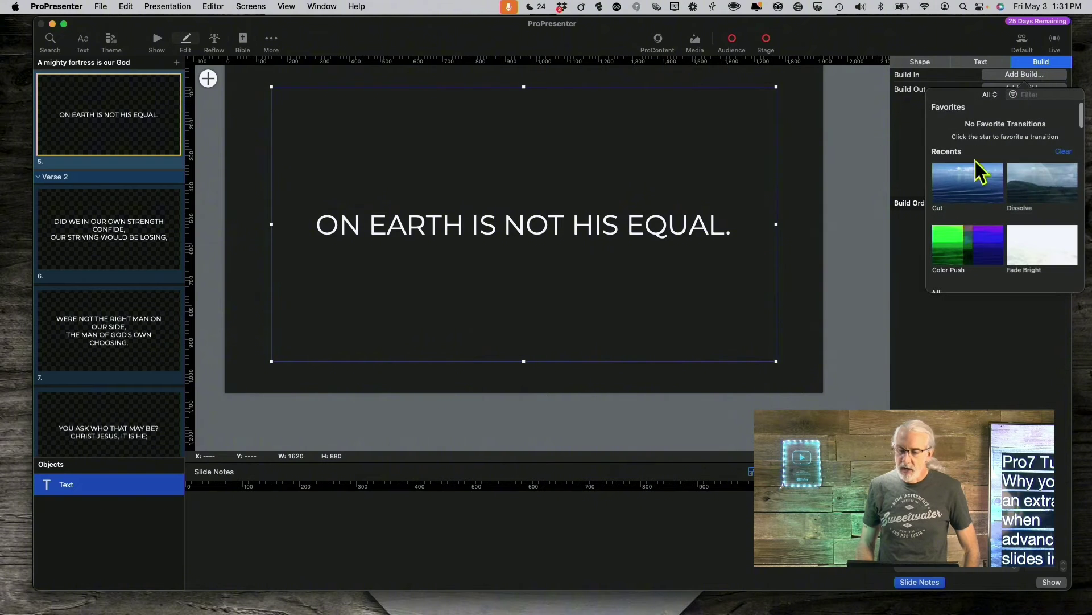
click(972, 191)
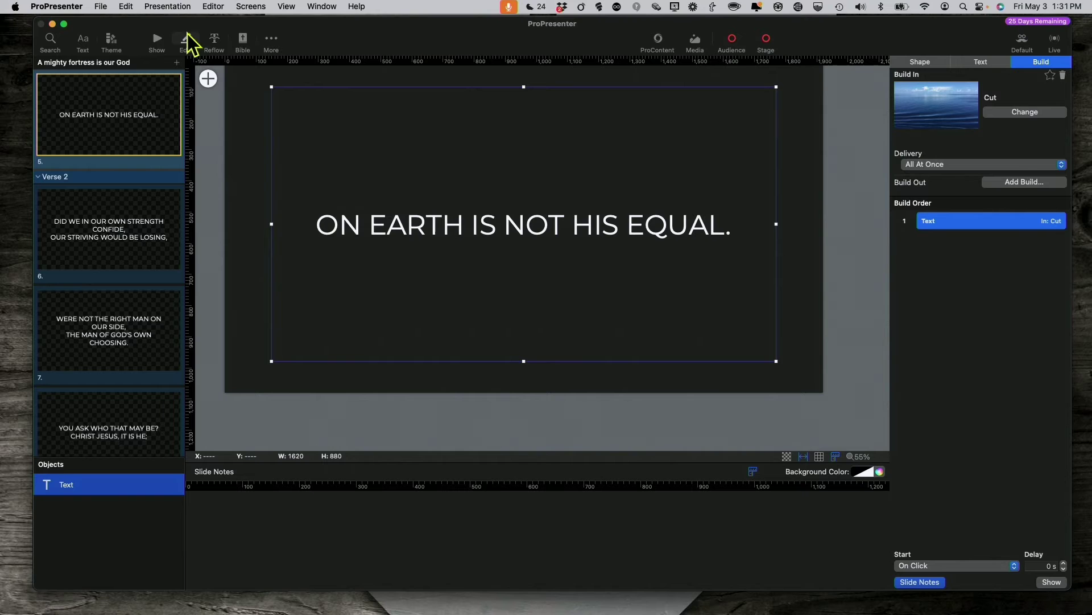
click(158, 41)
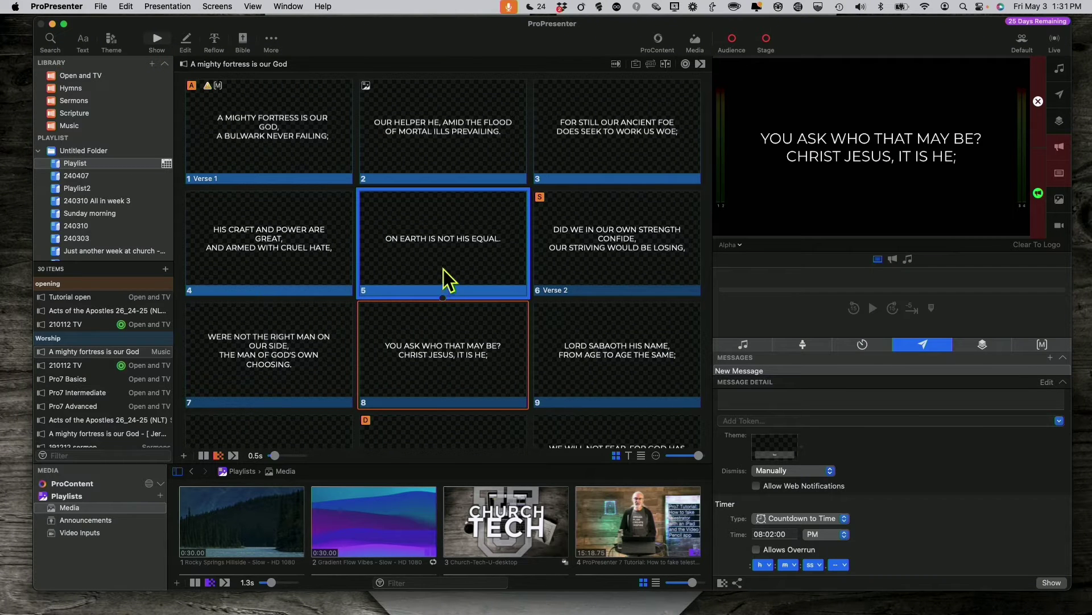
Alternate slides 4 and 5 live twice to test slide 5's on-click Cut build.
click(249, 257)
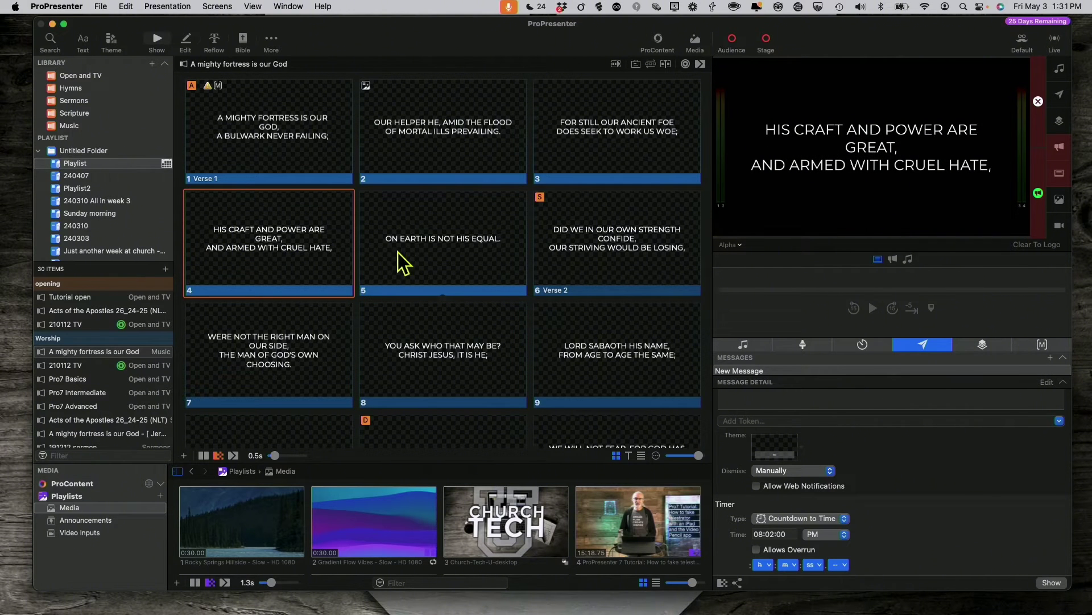
click(426, 245)
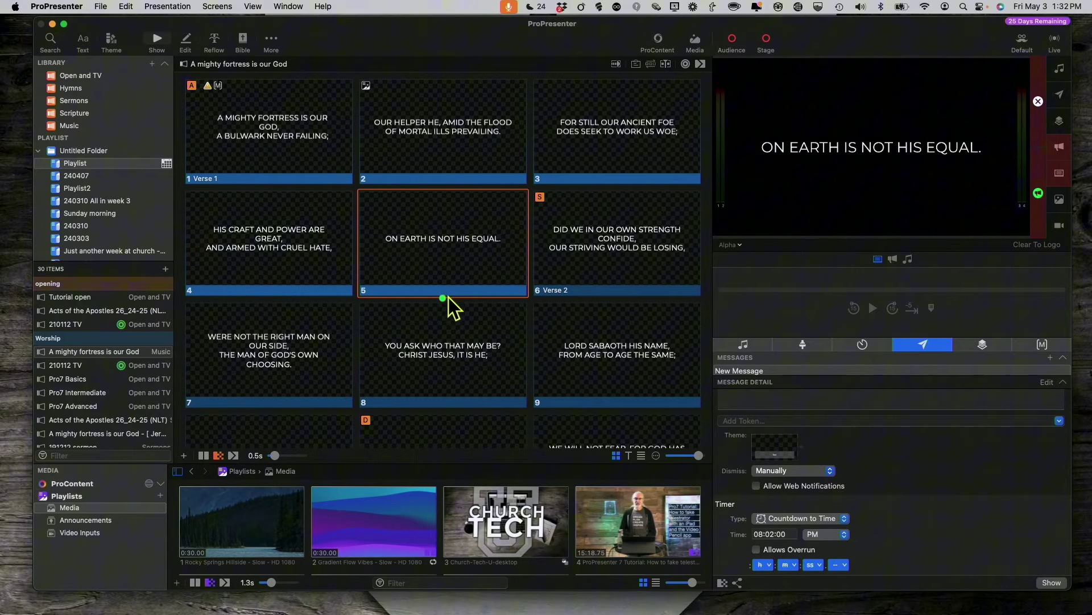
click(265, 280)
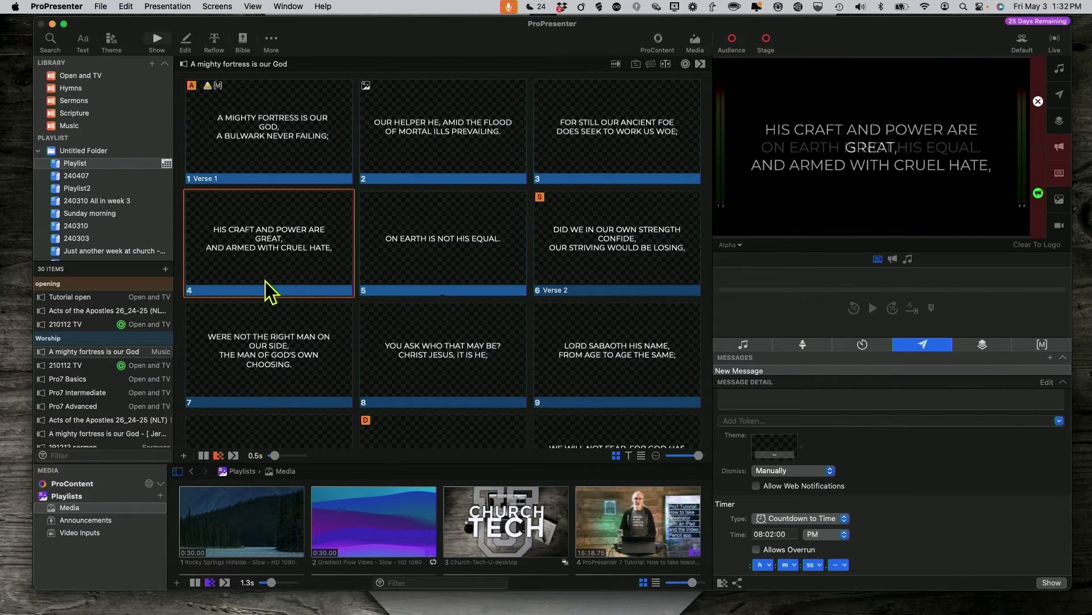
click(370, 288)
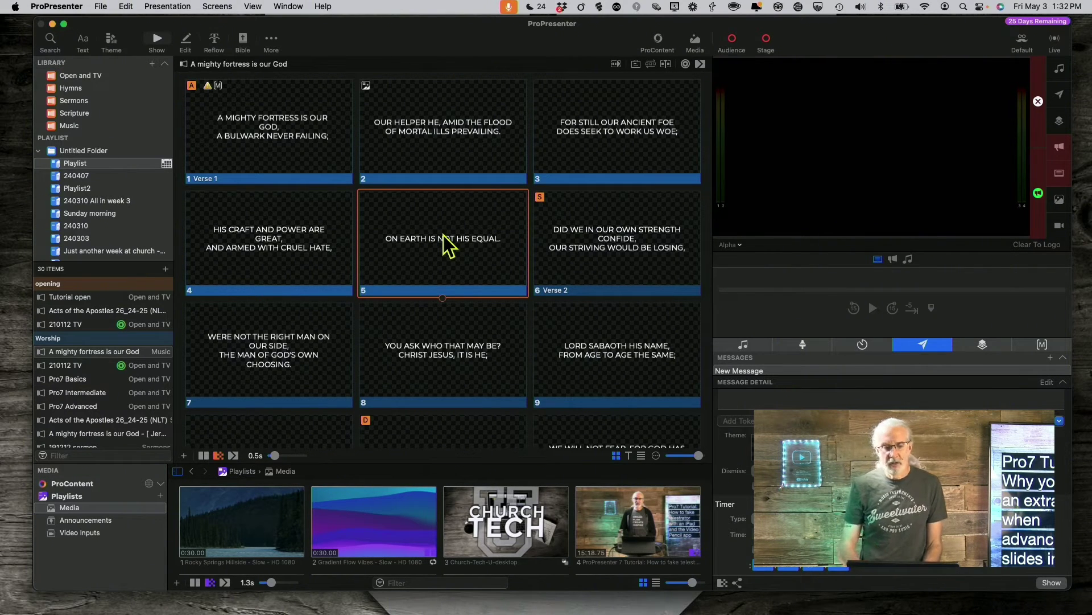
Save slide 5's design as a new theme named 'Double click'.
right_click(449, 246)
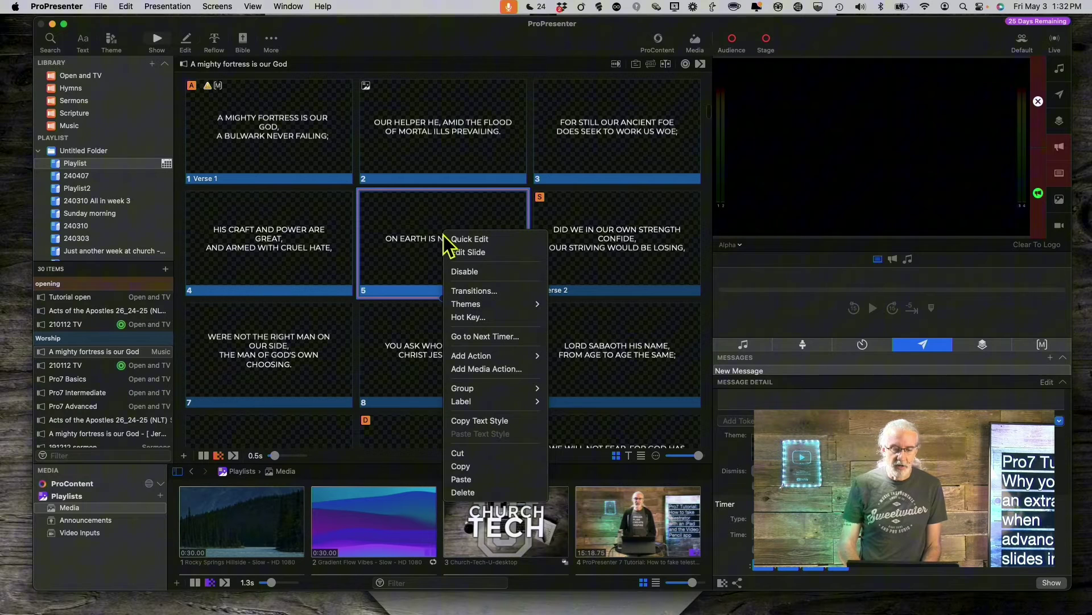
mouse_move(472, 304)
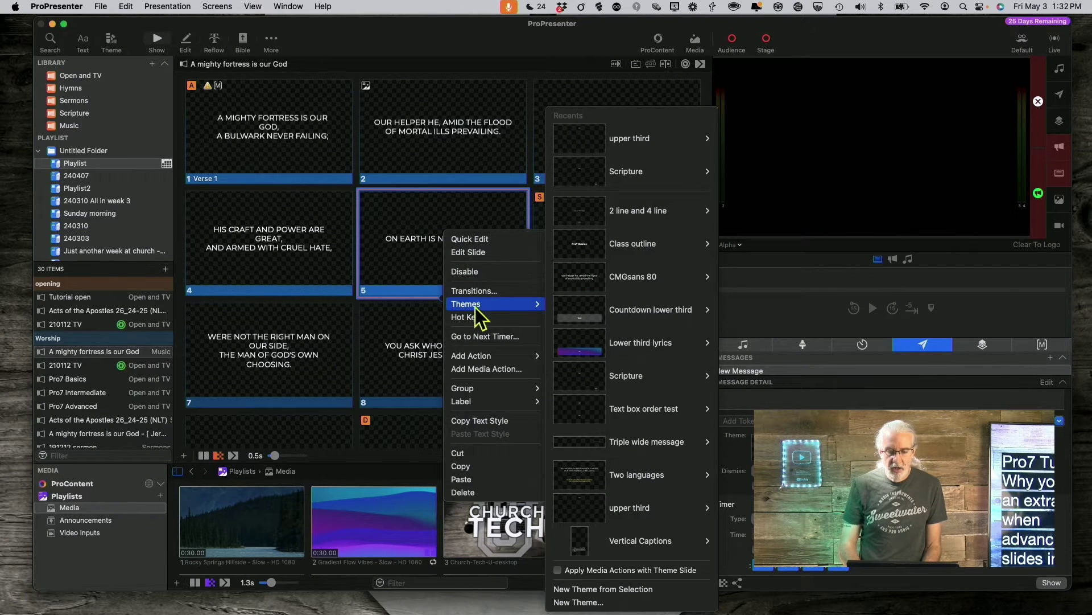
click(636, 590)
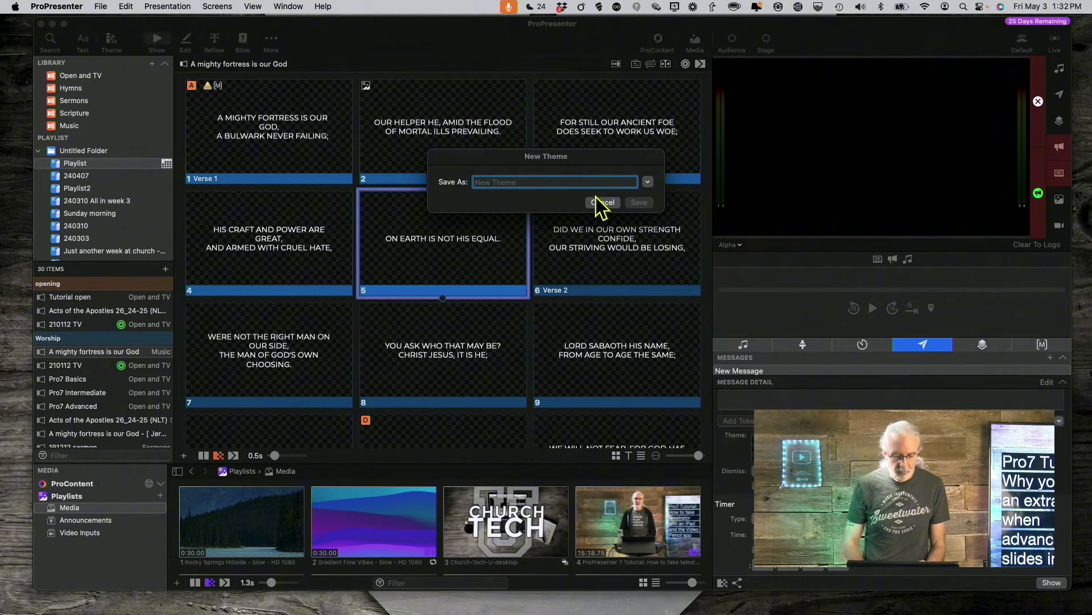
text(Dc)
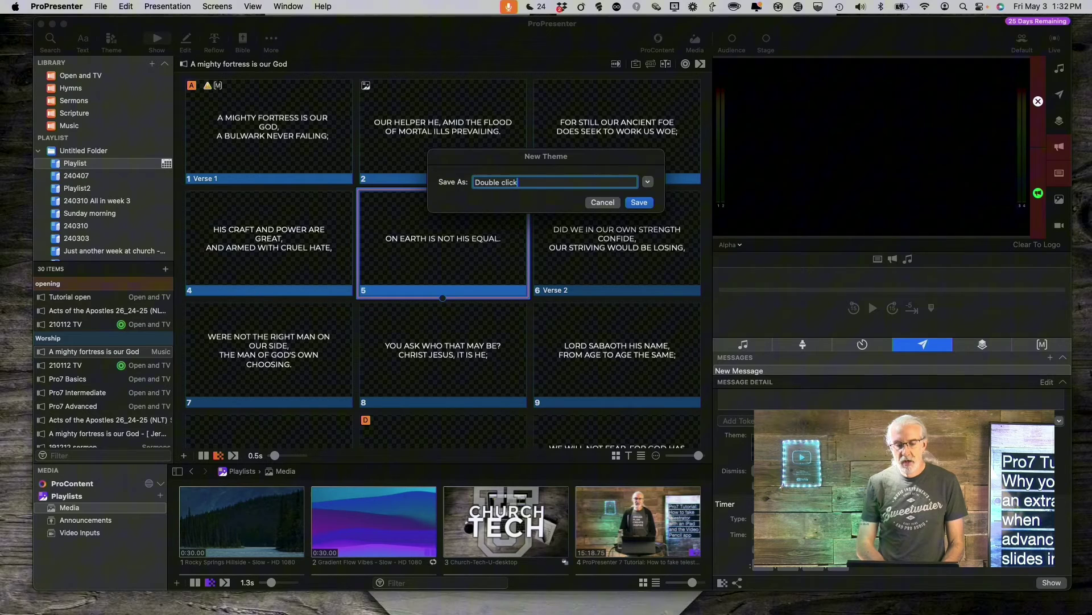
key(Return)
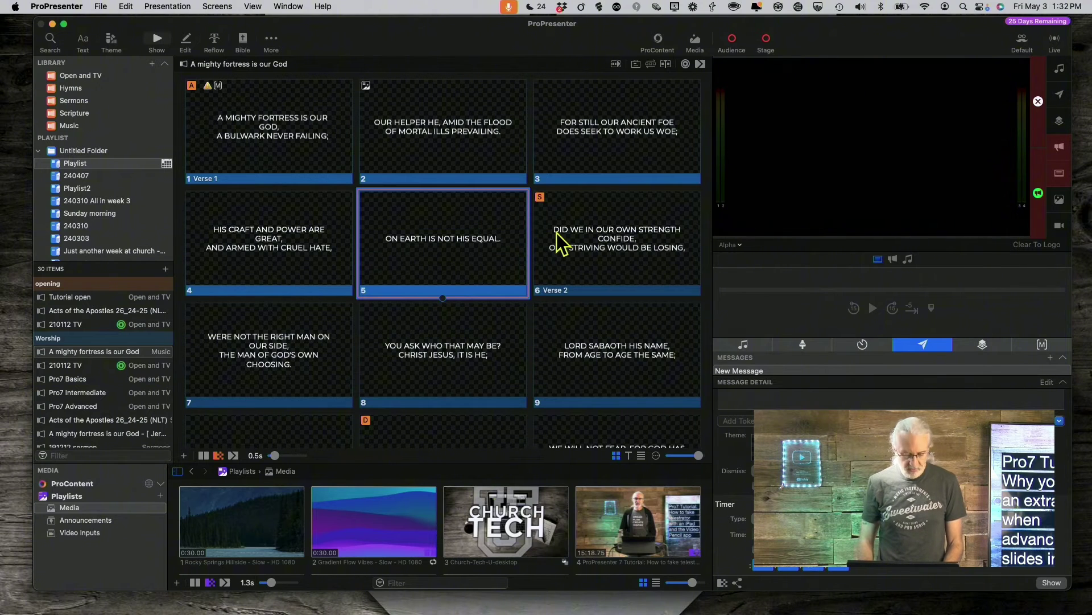
Put slide 6 on the Double click theme slide.
click(576, 239)
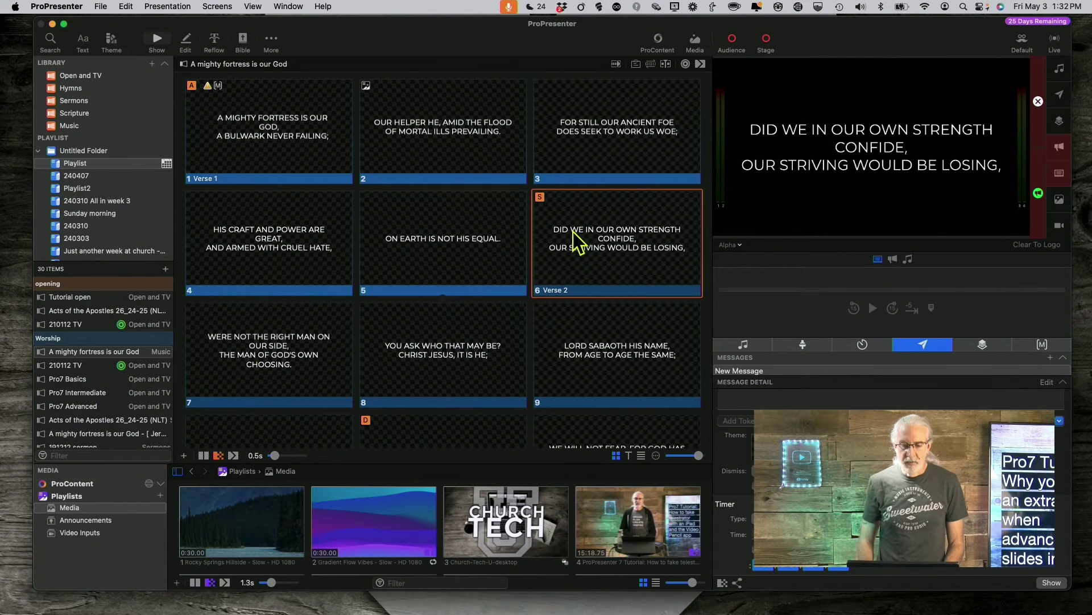
right_click(584, 210)
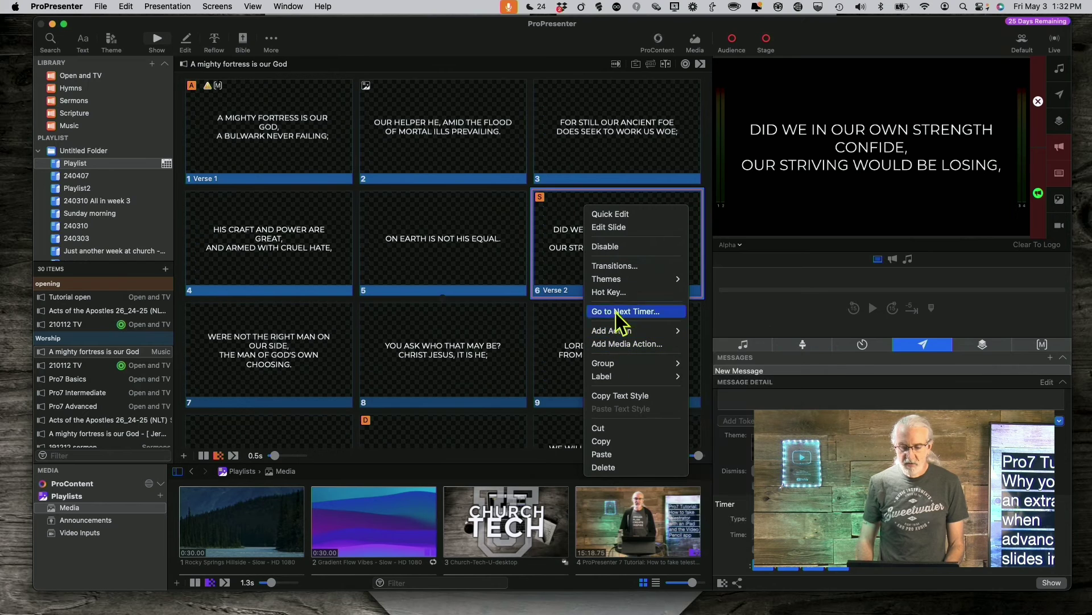
mouse_move(627, 280)
mouse_move(737, 289)
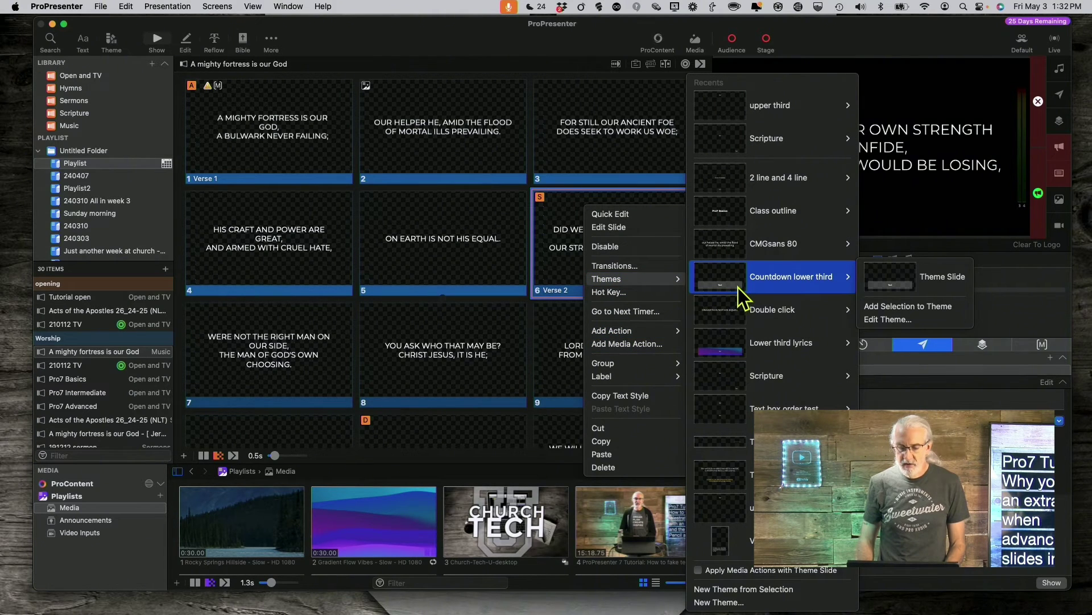
mouse_move(735, 315)
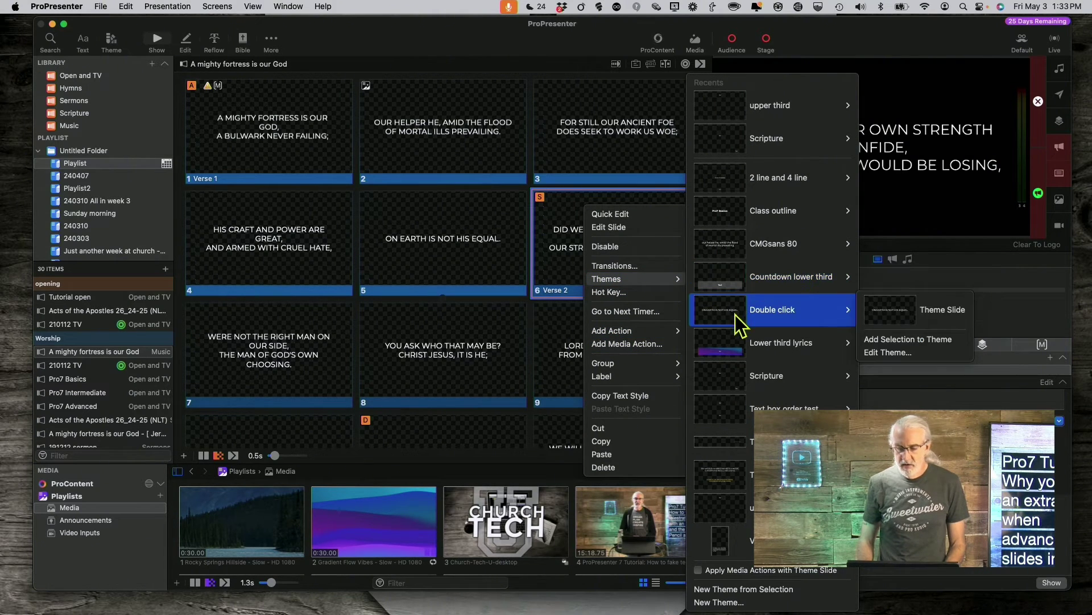
click(932, 322)
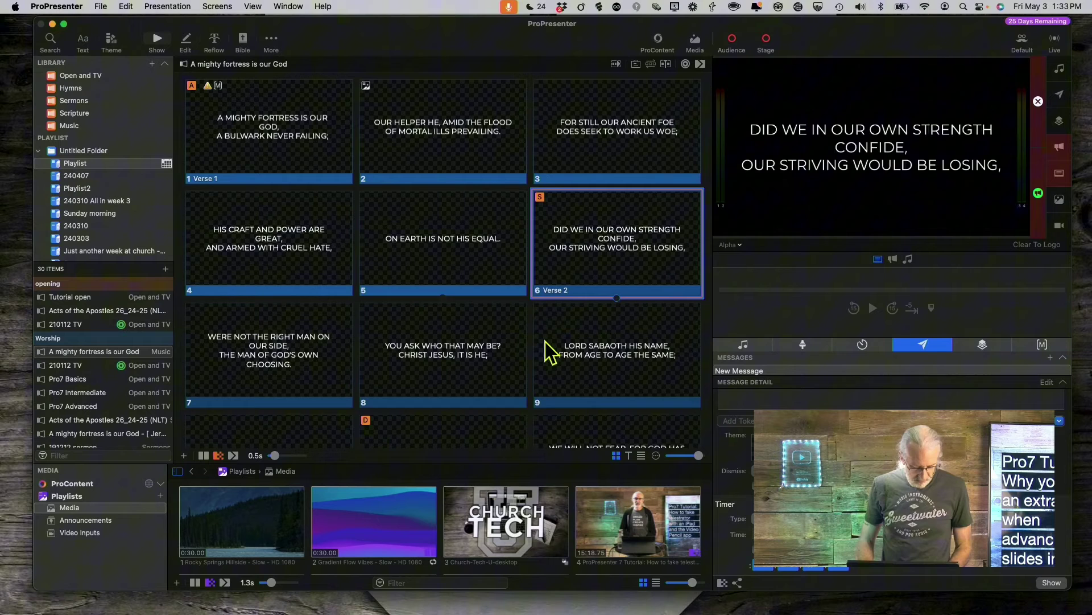
Apply the Double click theme slide to every slide in the song.
key(super+a)
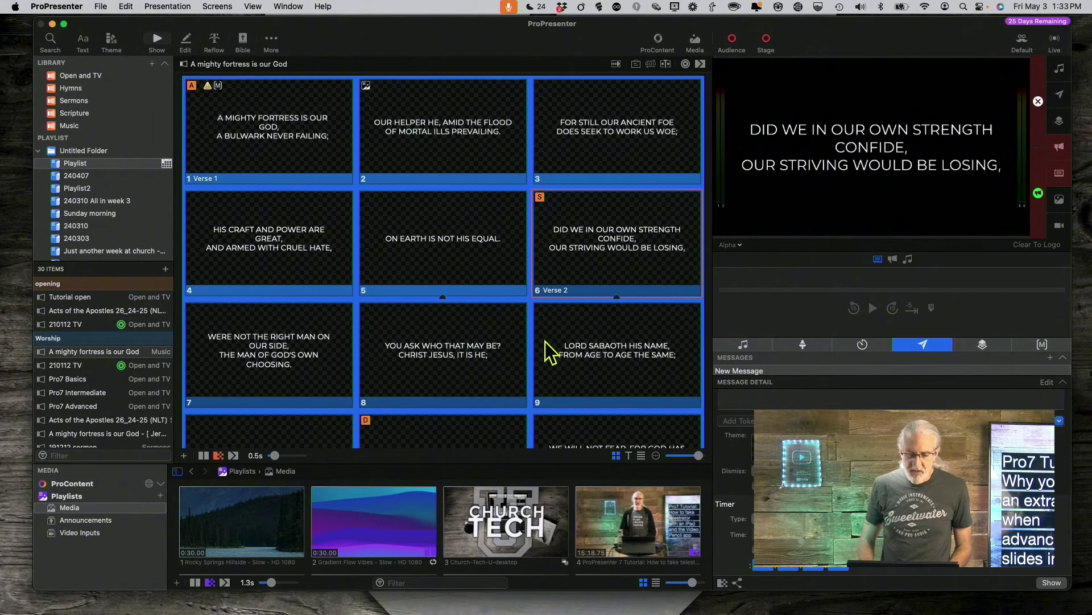
right_click(617, 263)
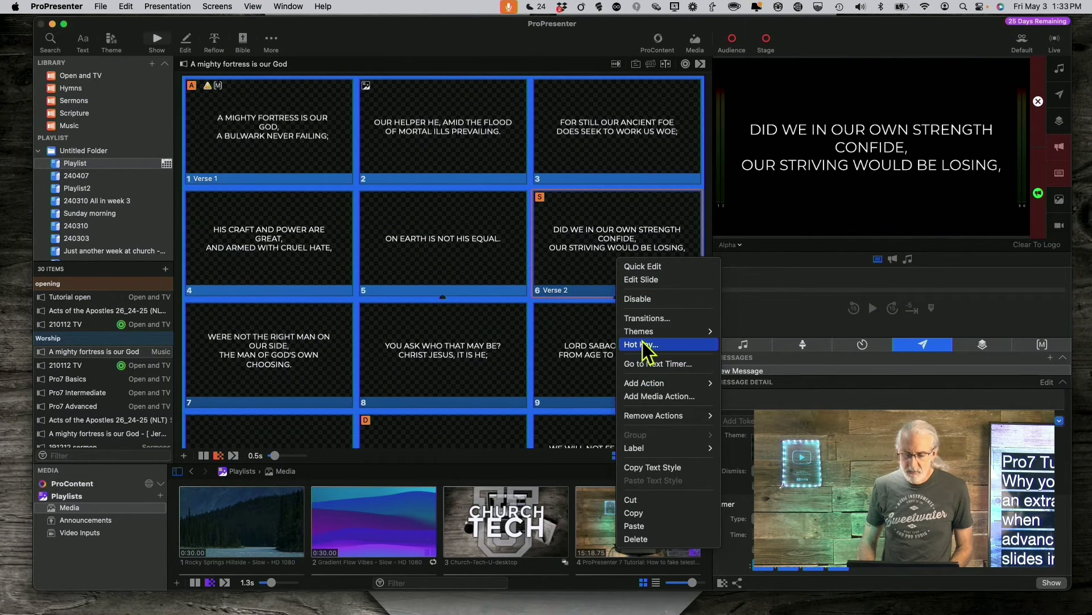
mouse_move(643, 331)
mouse_move(801, 311)
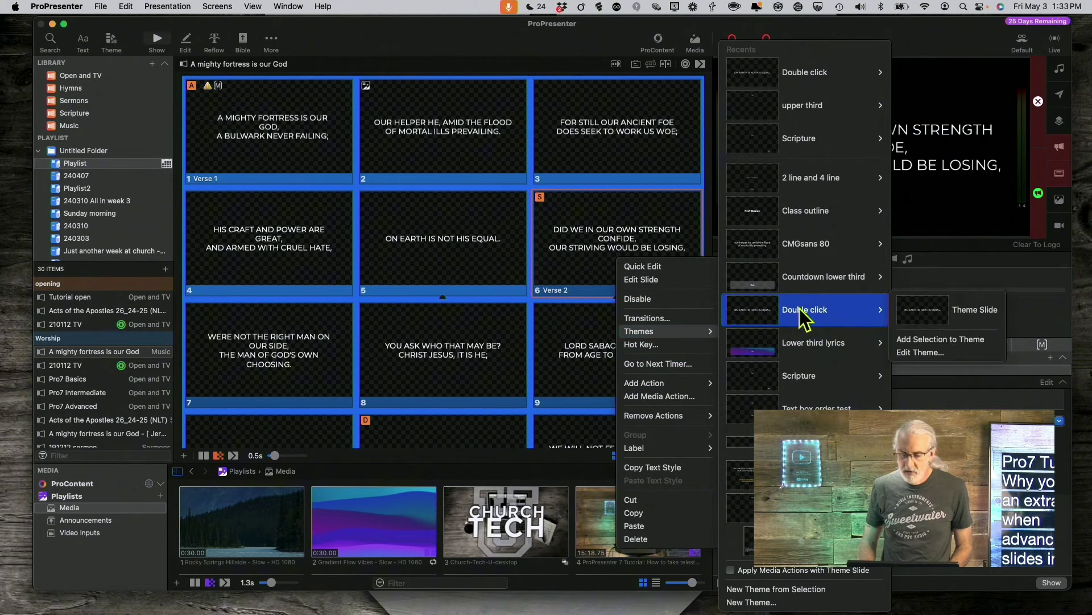
click(983, 313)
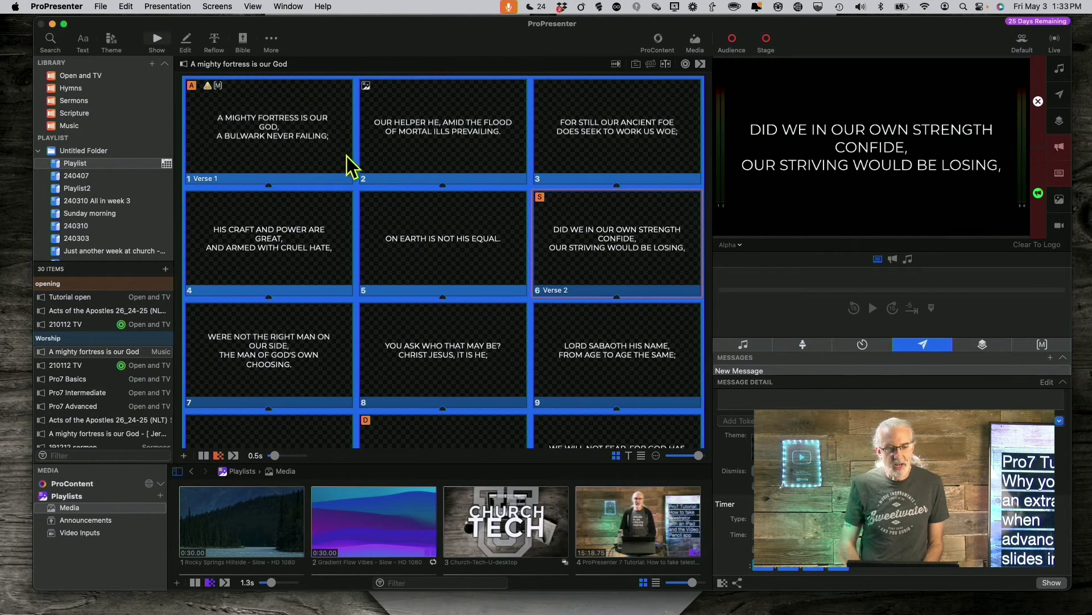
Send slides 3, 4 and 5 live in turn to check how each appears.
click(592, 149)
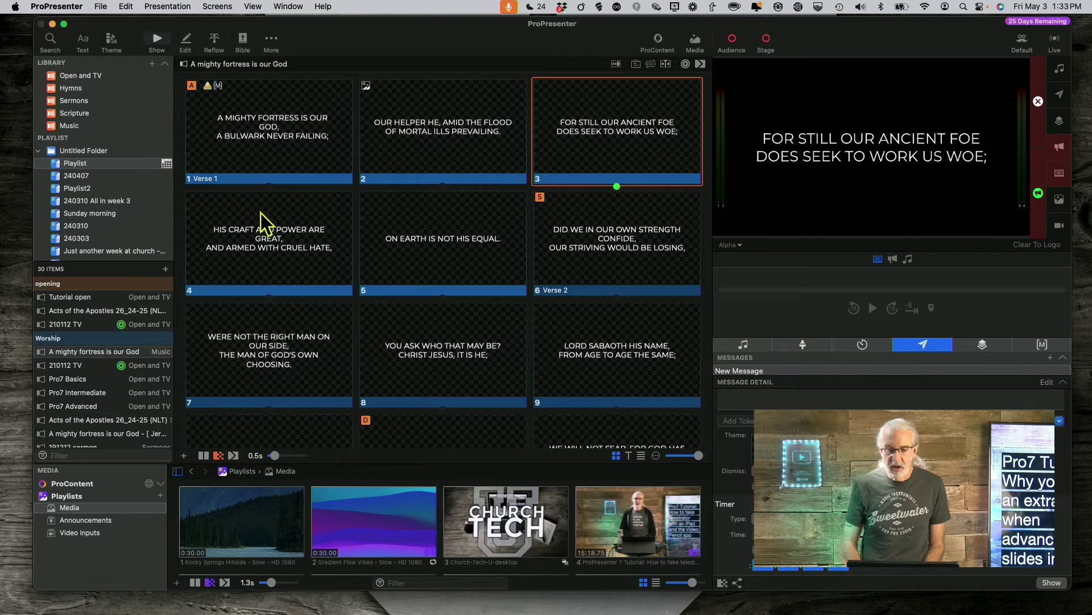
click(244, 245)
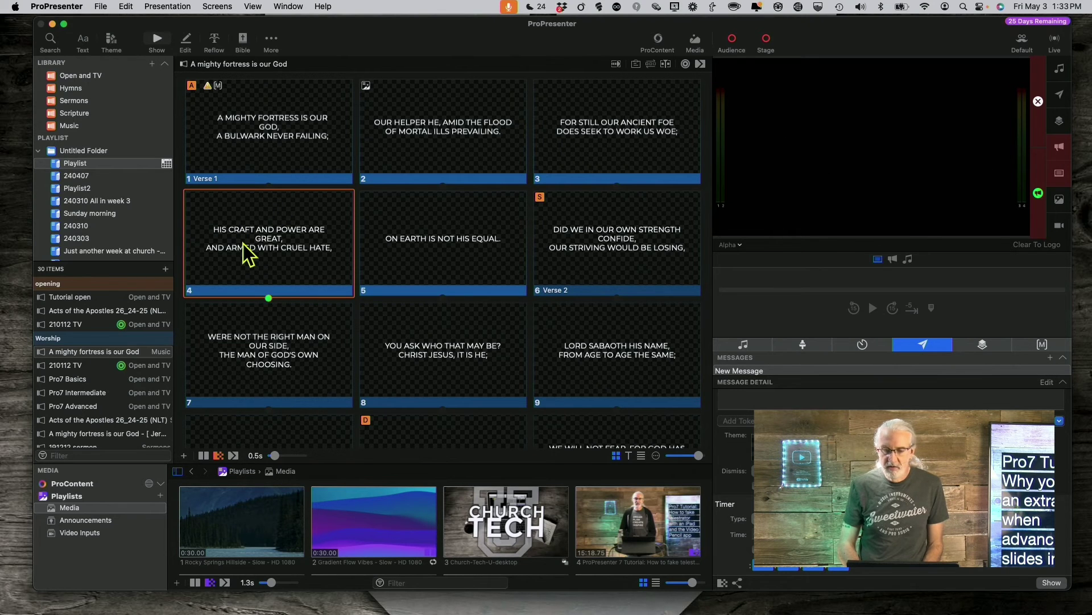
click(459, 273)
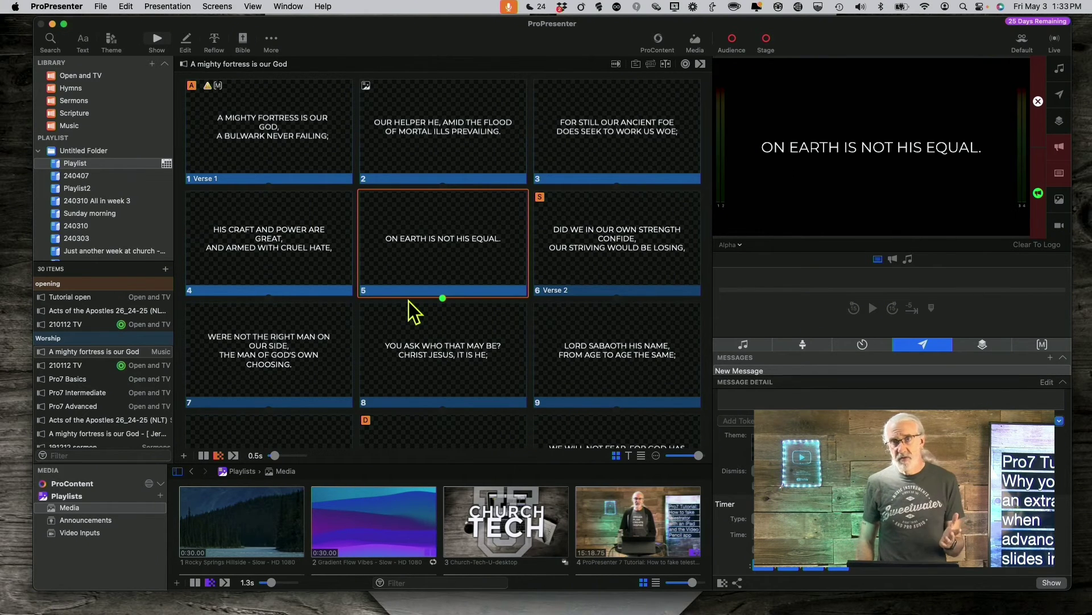
Put slide 5 on the CMGsans 80 All caps theme slide.
right_click(392, 260)
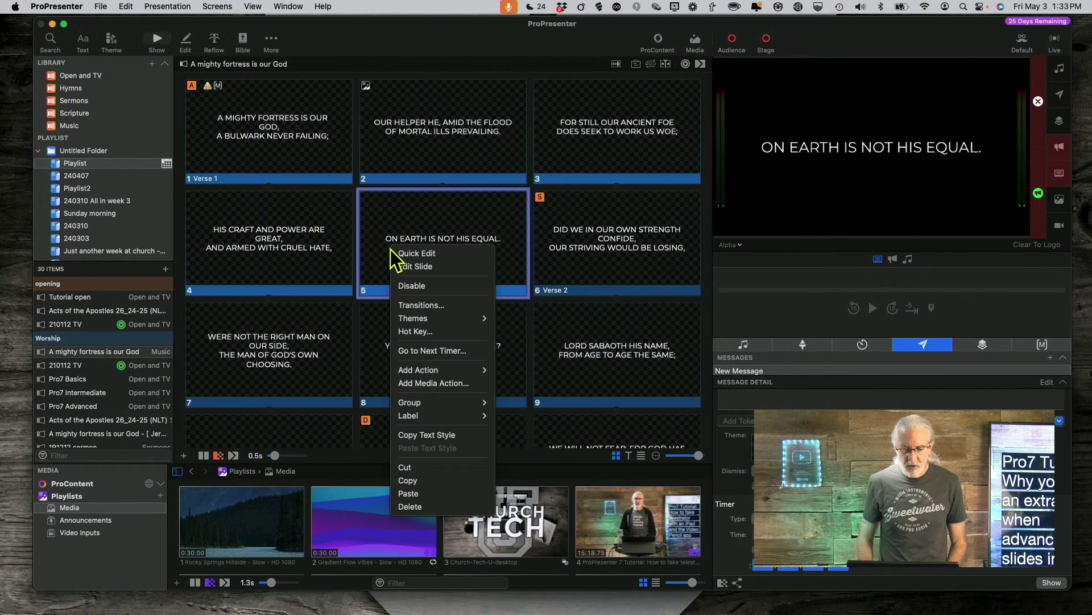
mouse_move(412, 322)
mouse_move(543, 345)
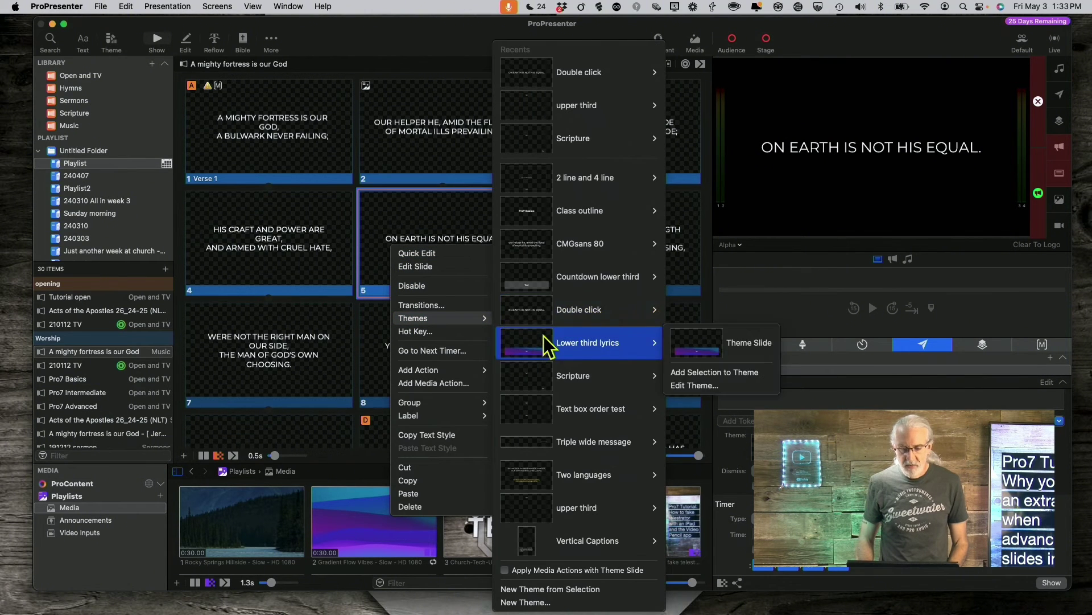
mouse_move(594, 219)
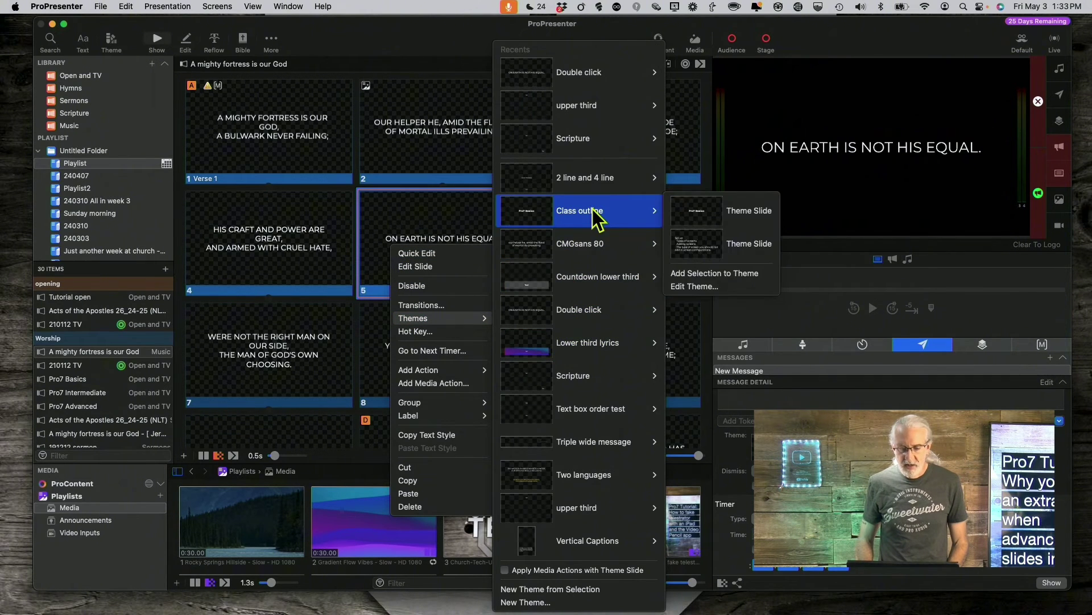
mouse_move(593, 246)
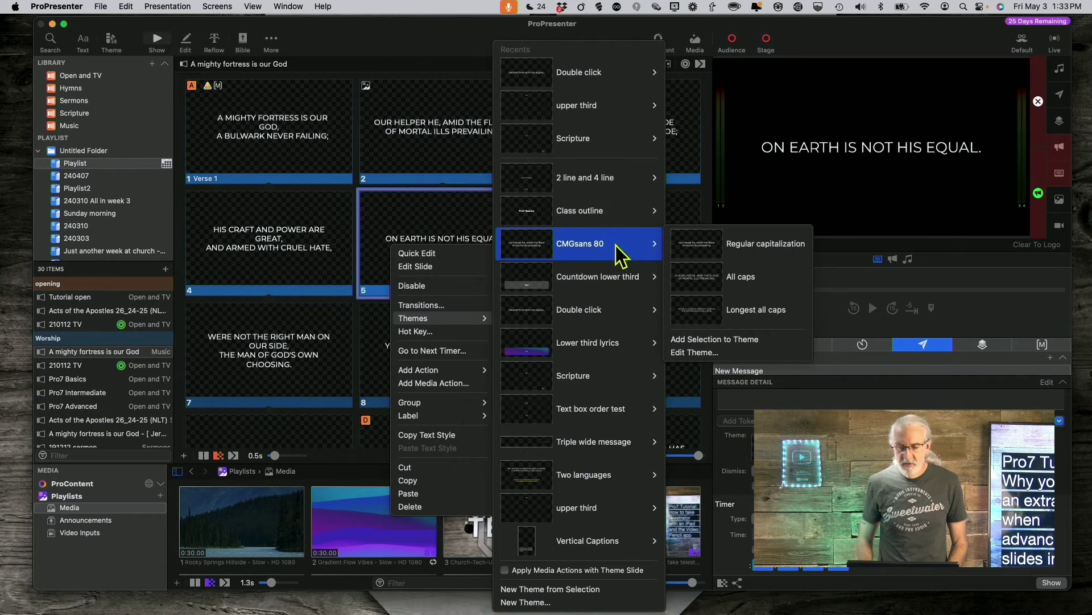
click(722, 279)
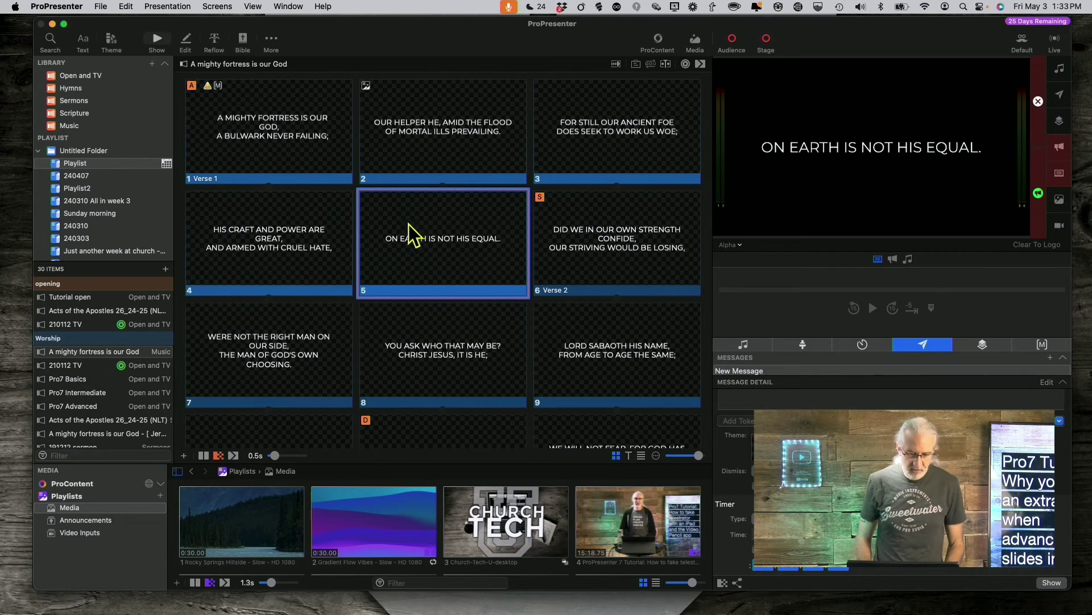
Apply the CMGsans 80 All caps theme slide to every slide in the song.
key(super+a)
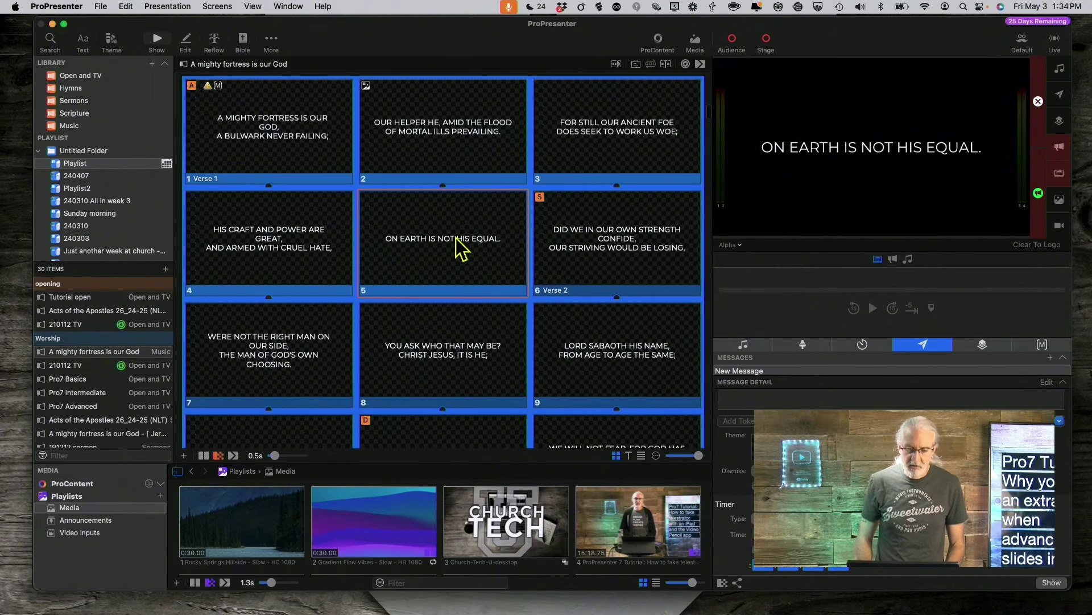
right_click(458, 246)
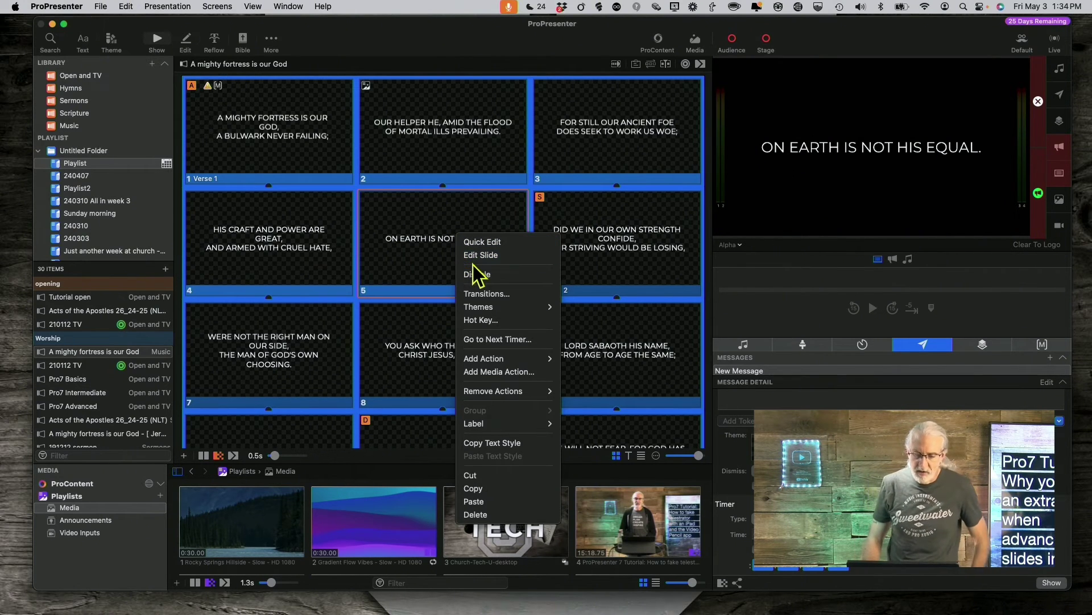
mouse_move(480, 310)
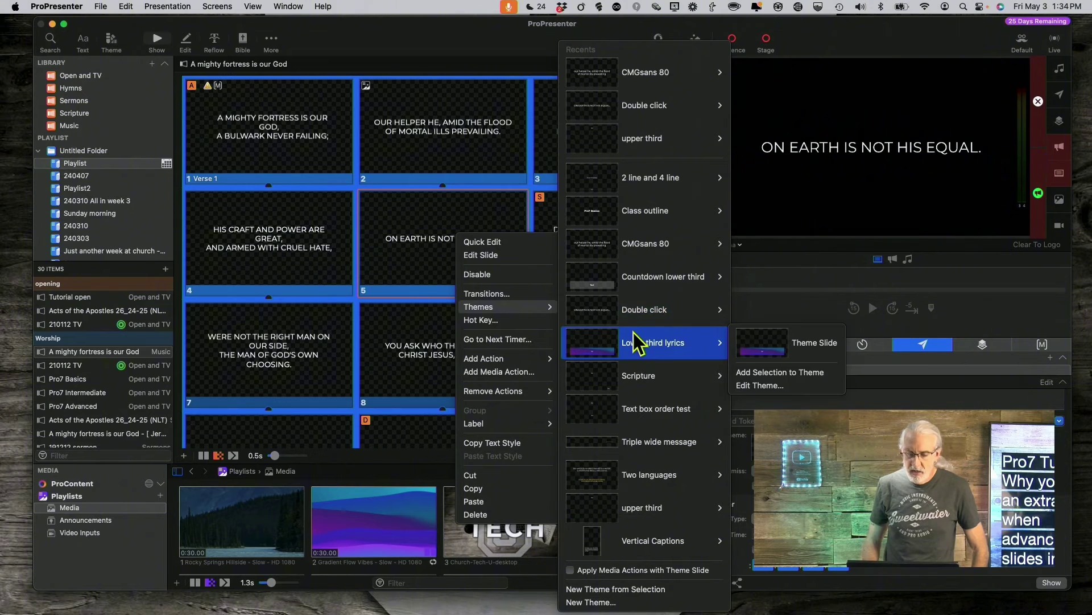
mouse_move(655, 245)
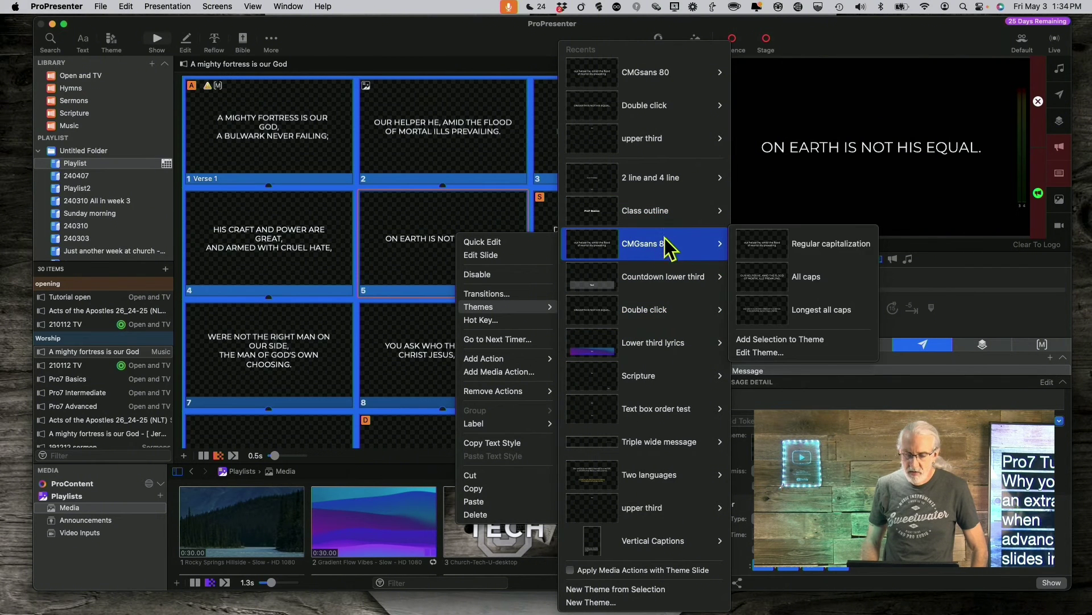
click(796, 287)
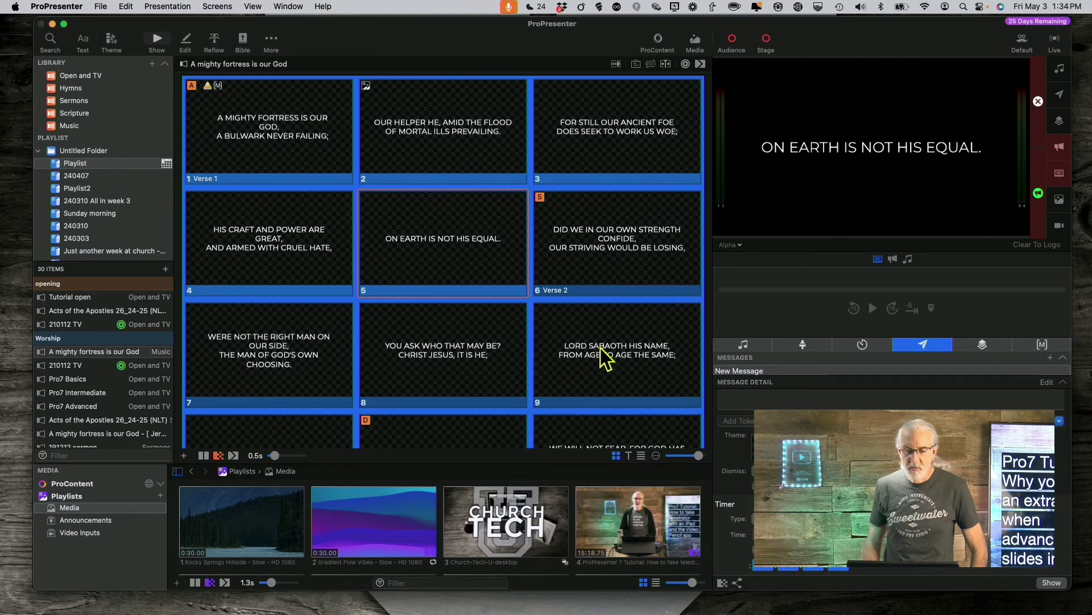
Clear the selection, then fire slides 2, 3, 6 and 5, each with a single click.
key(Escape)
click(376, 158)
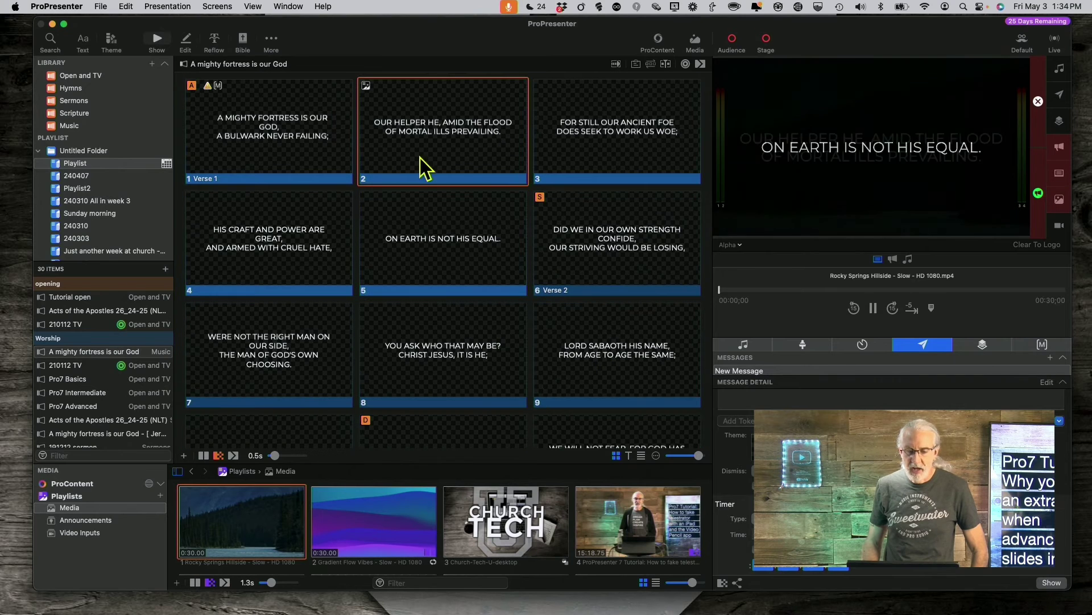
click(600, 157)
click(595, 215)
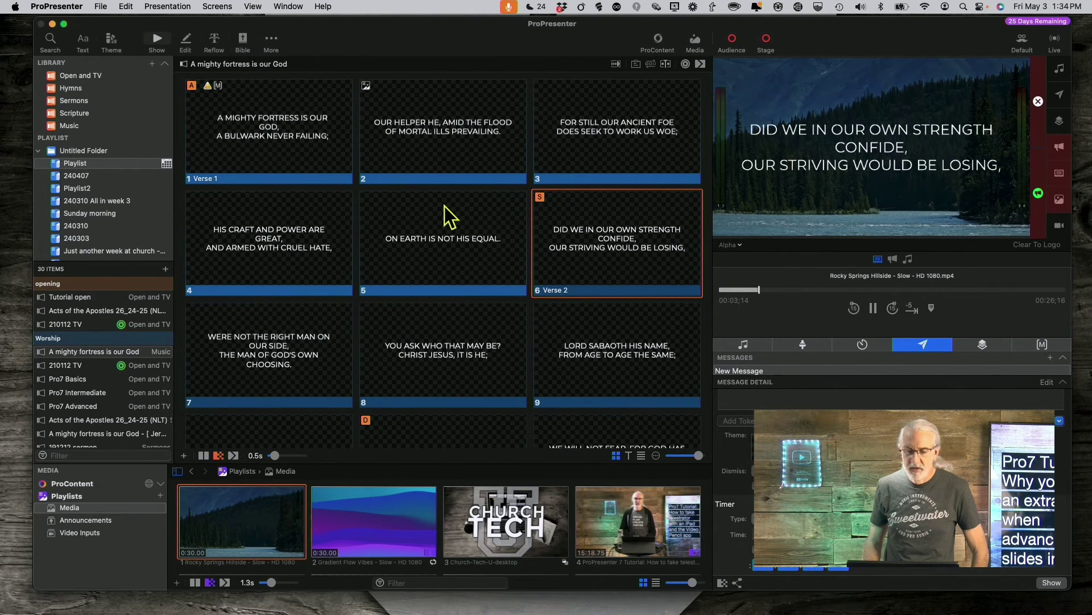
click(448, 216)
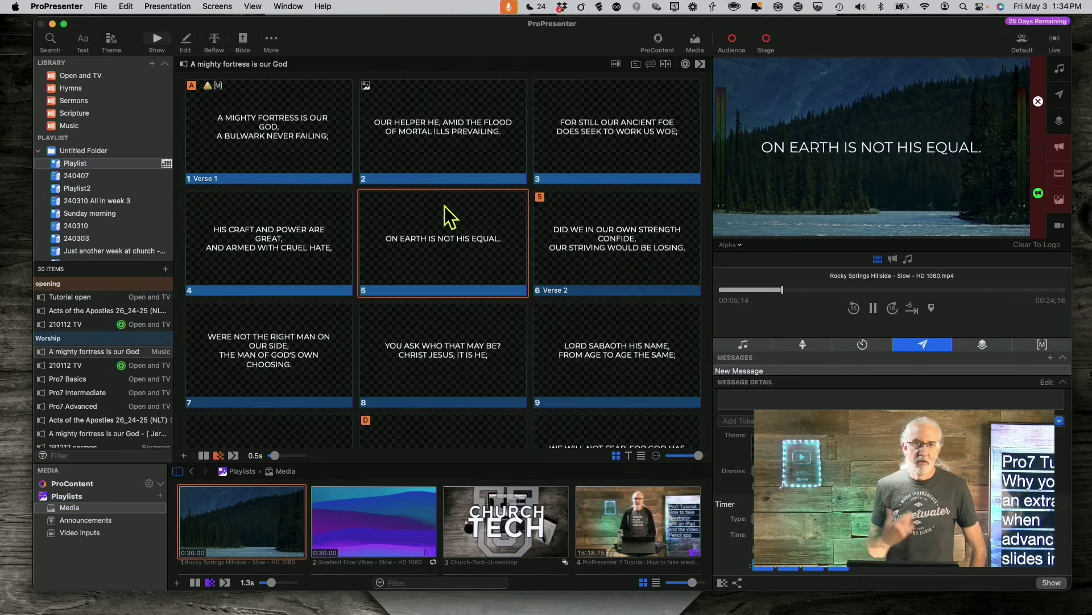